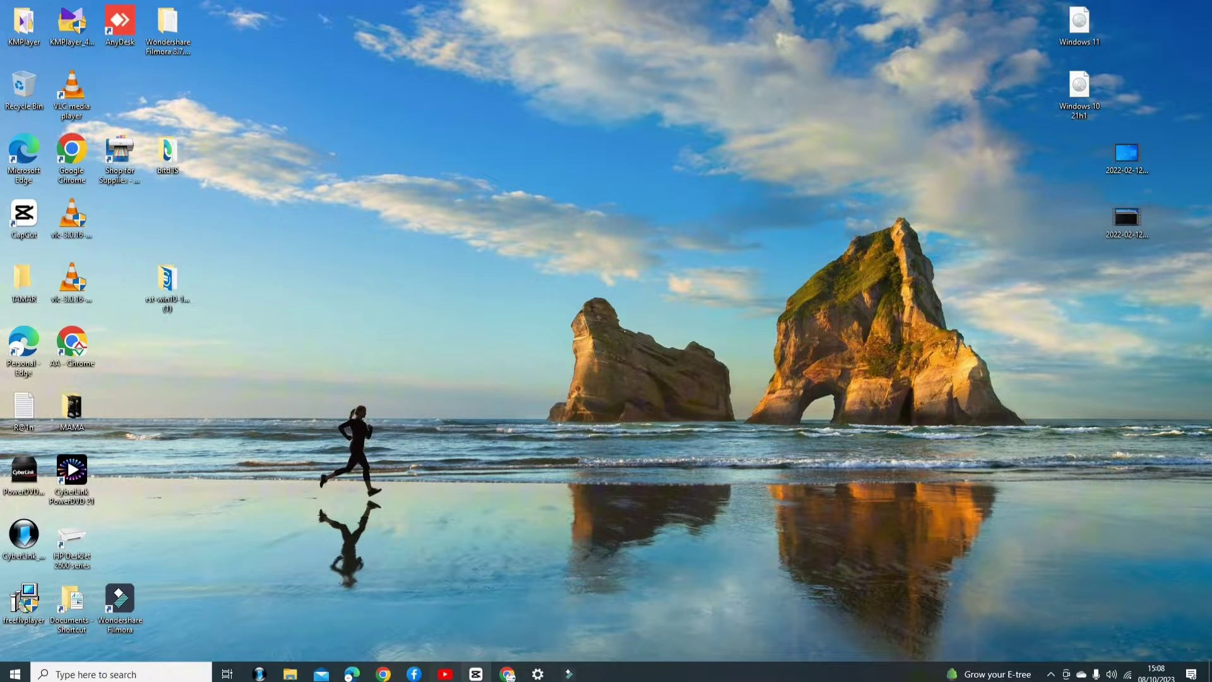
# - Search Google for Ventoy and download the 1.0.96 Windows zip from its SourceForge page
pyautogui.click(509, 675)
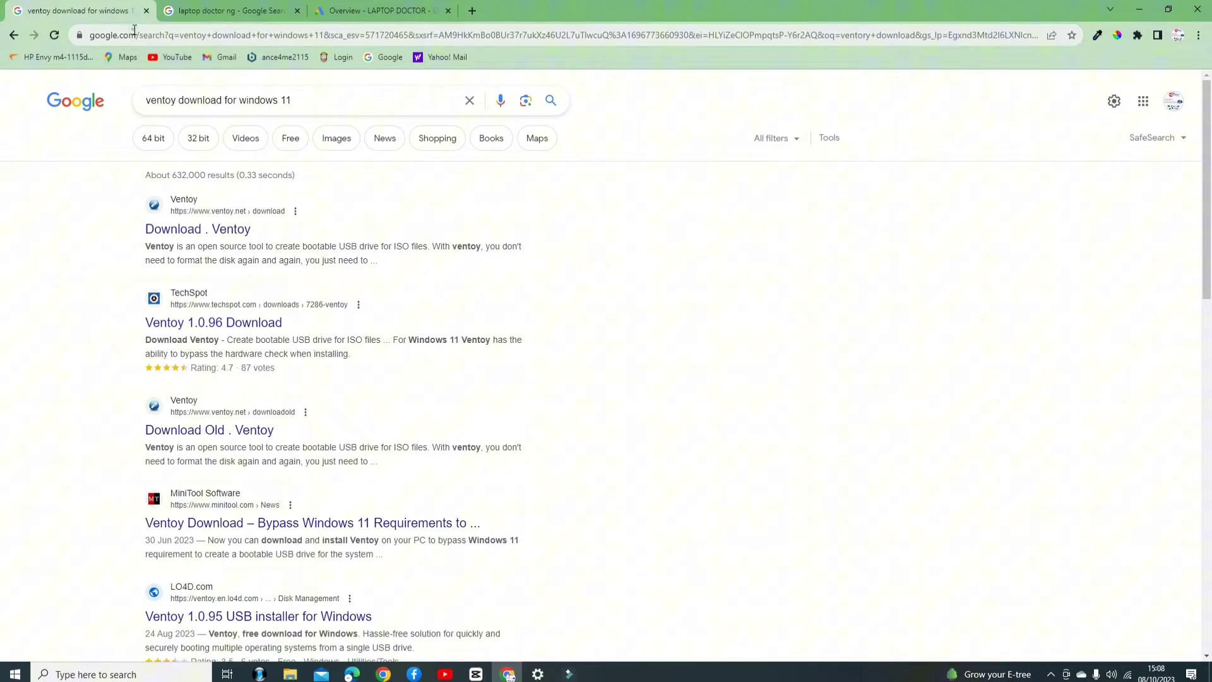
pyautogui.click(133, 35)
pyautogui.write('google.com')
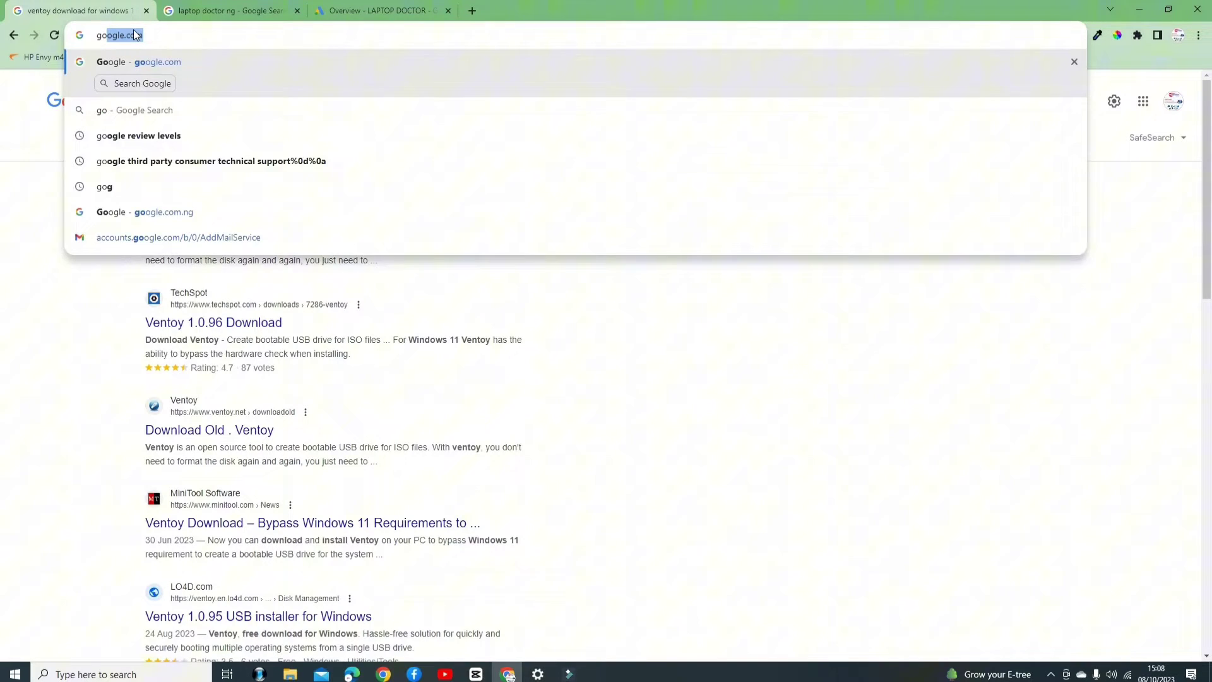
pyautogui.press('Return')
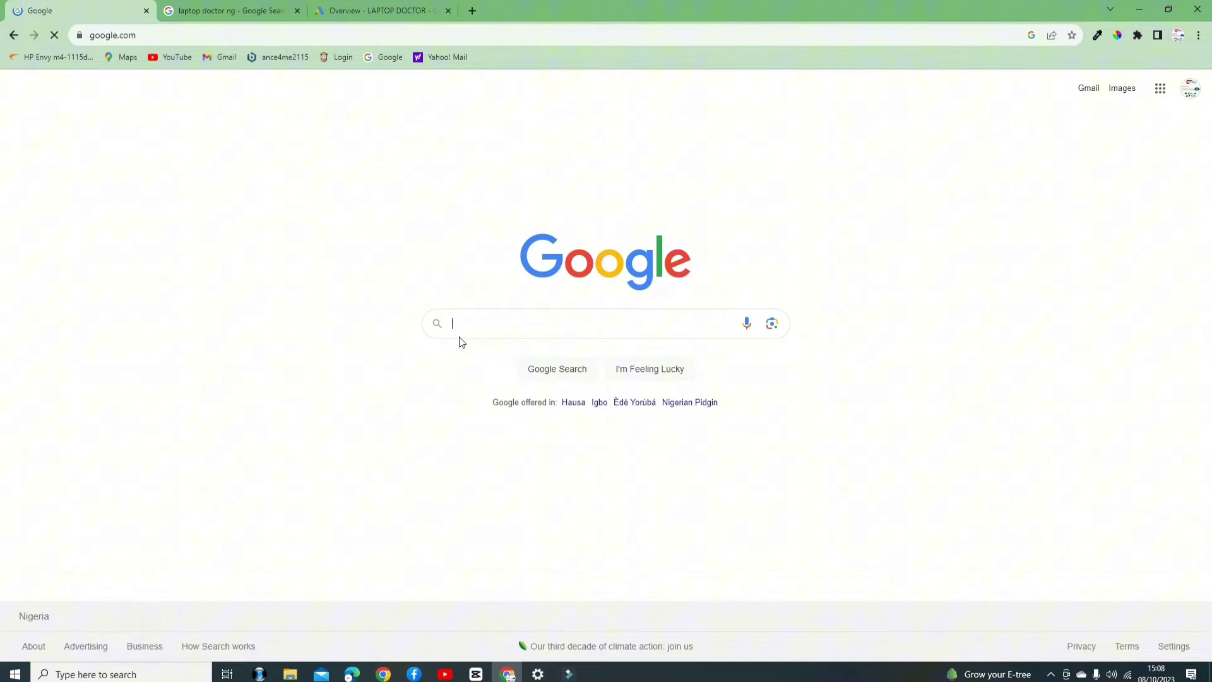
pyautogui.click(484, 328)
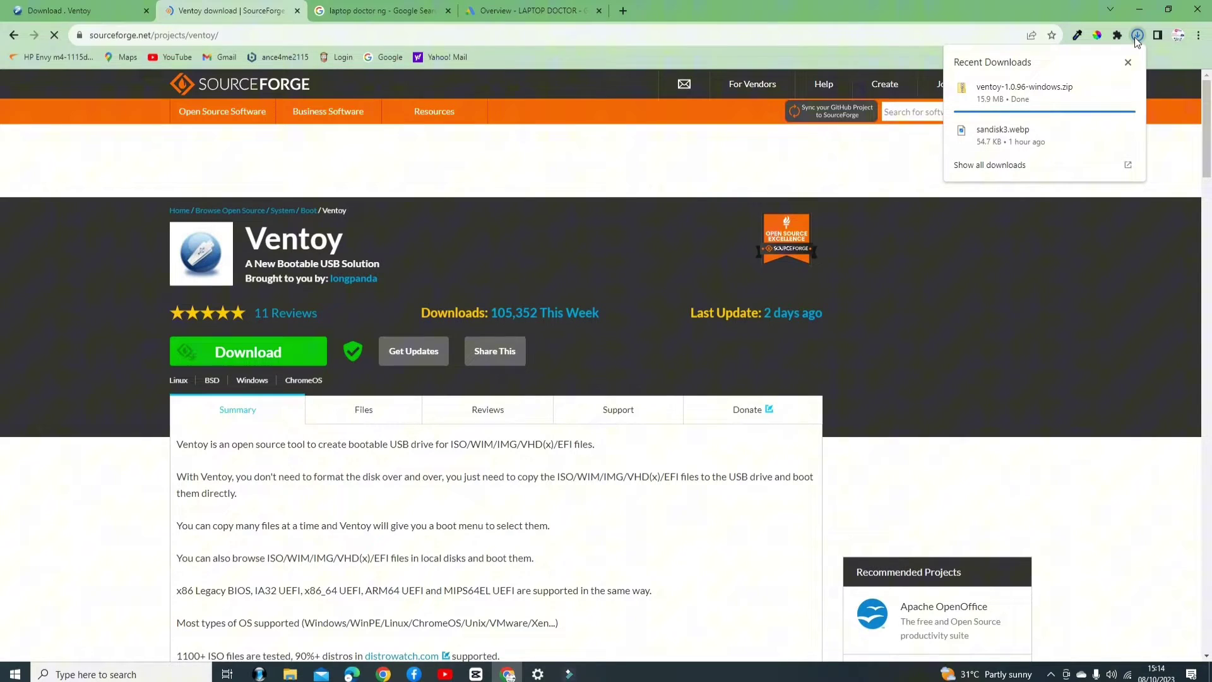
pyautogui.click(308, 357)
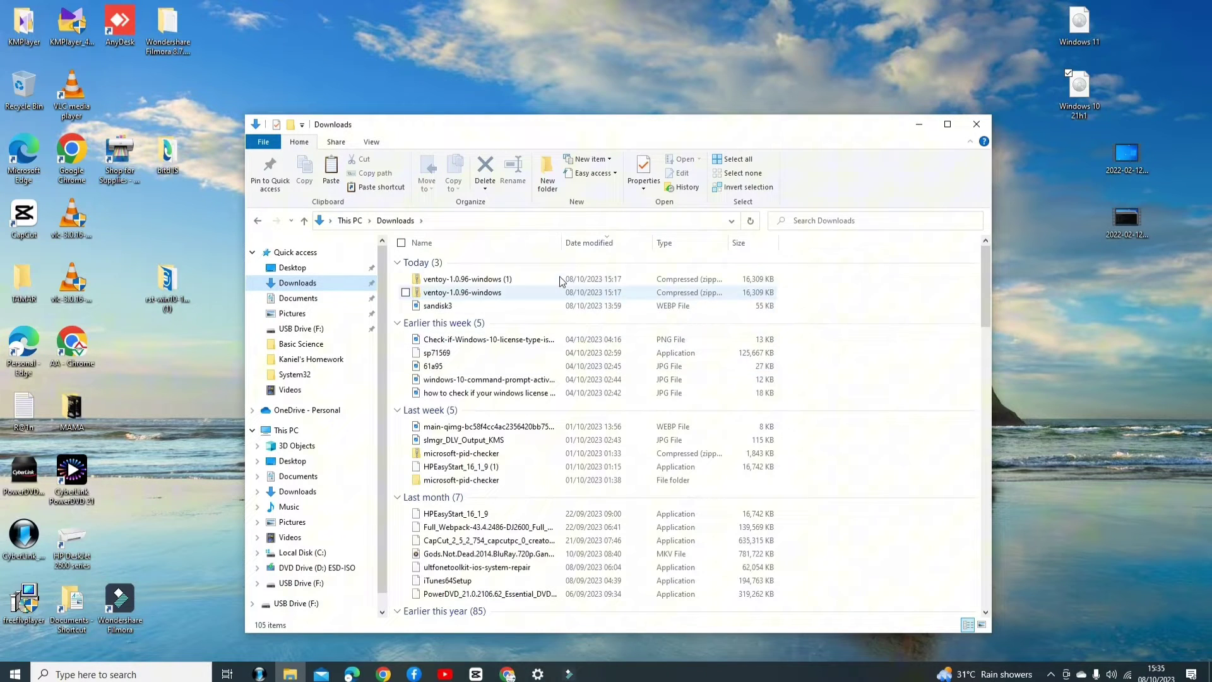
# - Extract All on the downloaded Ventoy zip in Downloads
pyautogui.click(466, 279)
pyautogui.rightClick(466, 279)
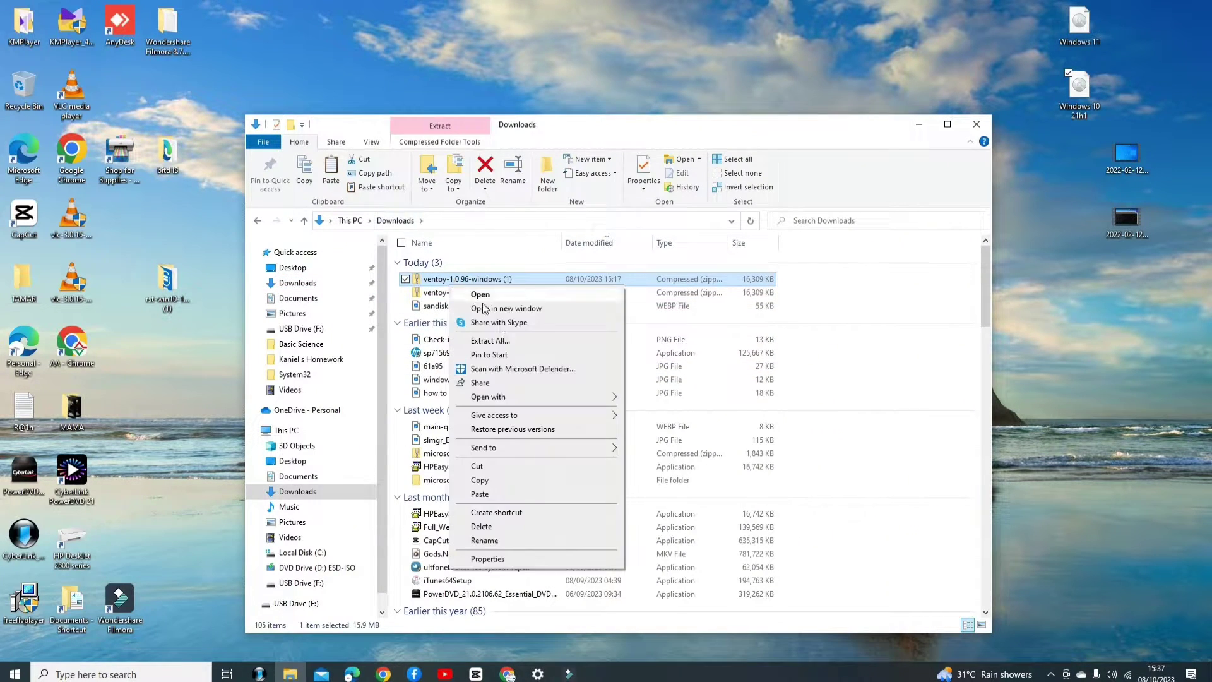
pyautogui.click(527, 344)
pyautogui.click(720, 459)
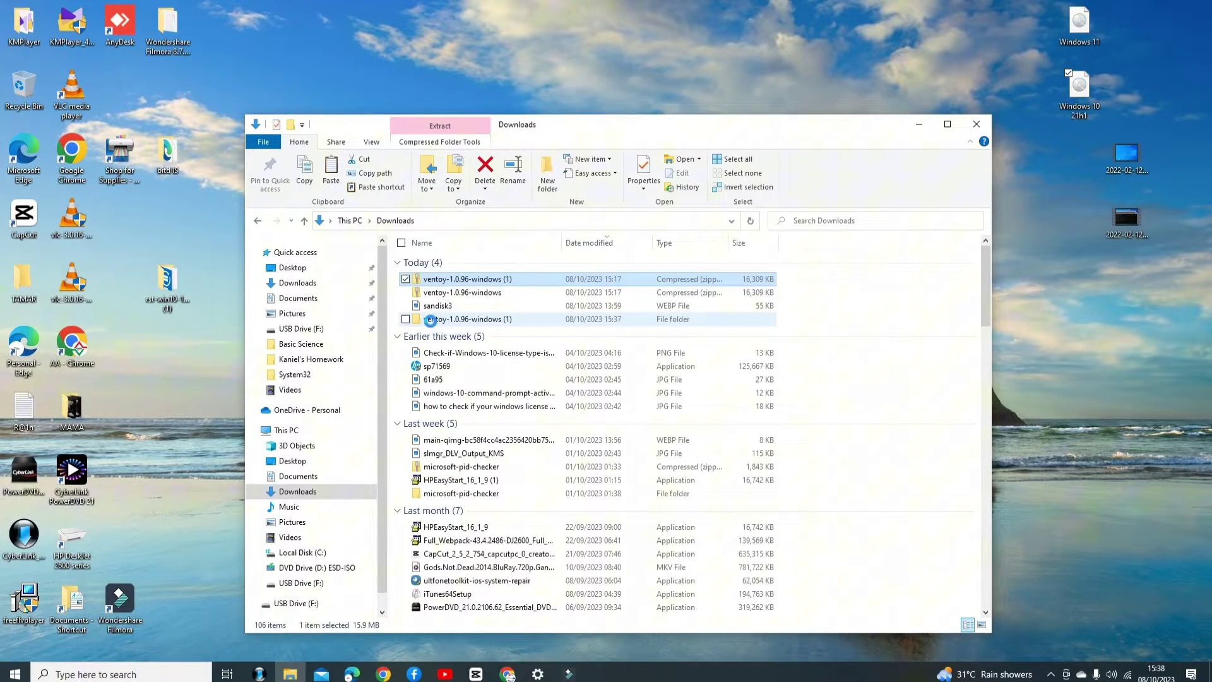
# - Go into ventoy-1.0.96-windows (1) > ventoy-1.0.96 and run Ventoy2Disk
pyautogui.click(430, 320)
pyautogui.click(519, 319)
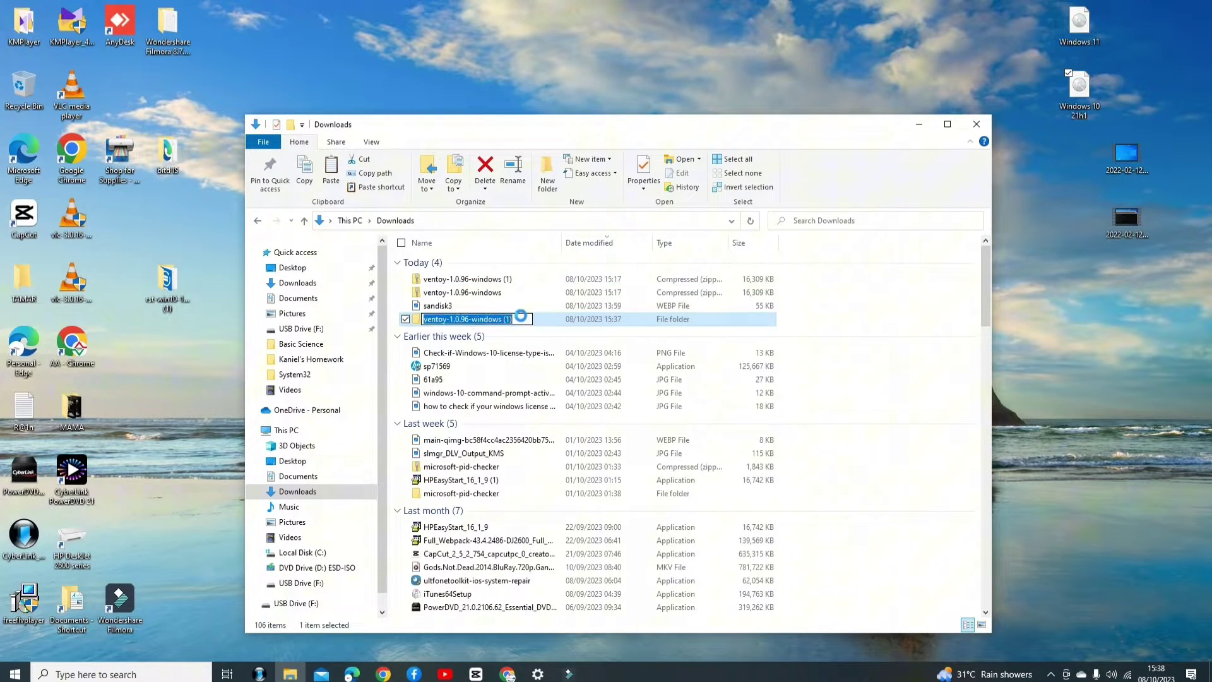
pyautogui.click(547, 326)
pyautogui.doubleClick(547, 325)
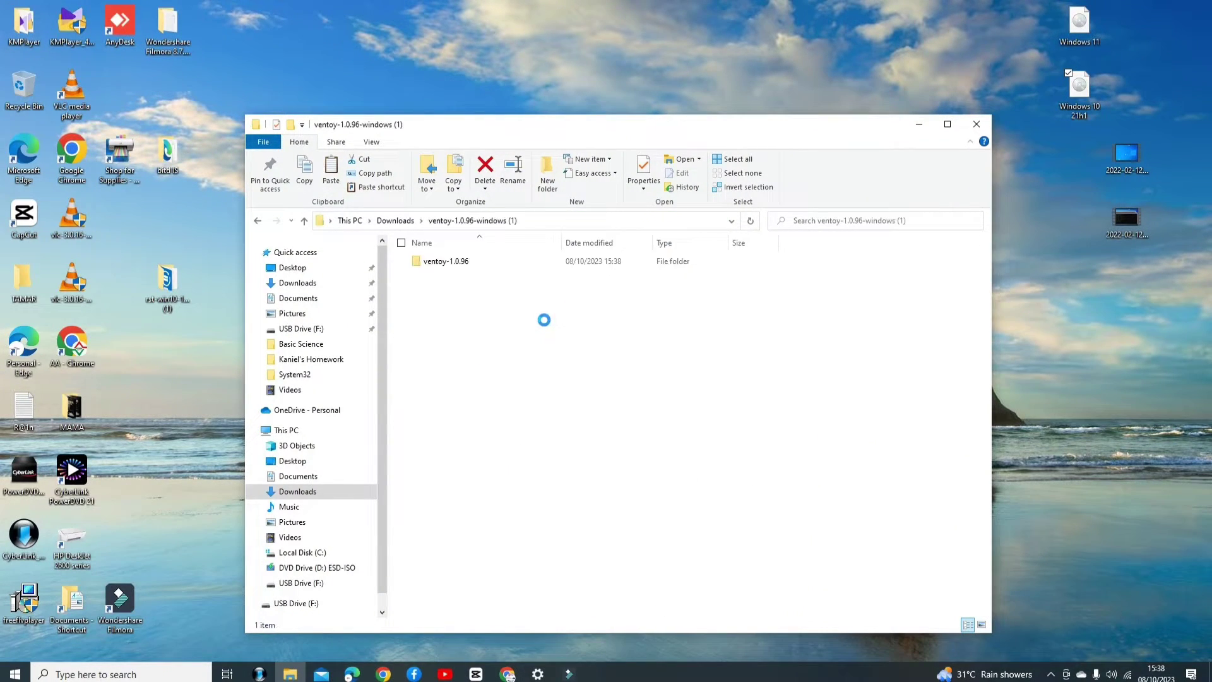
pyautogui.doubleClick(445, 264)
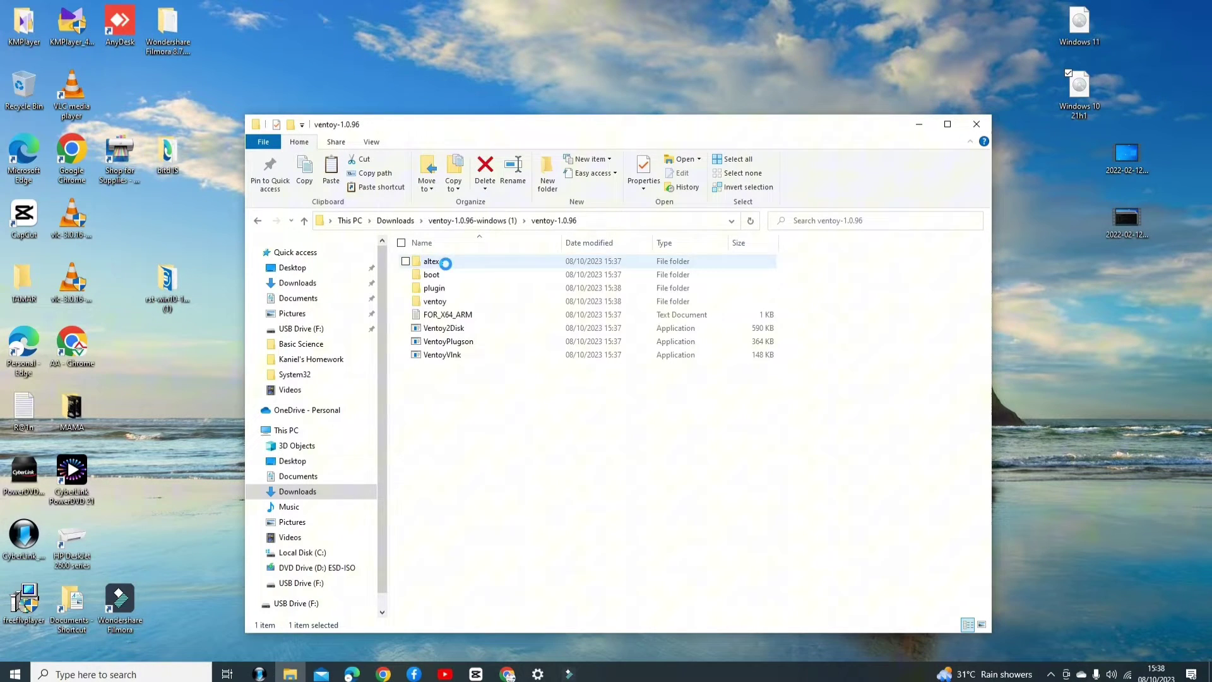
pyautogui.click(448, 328)
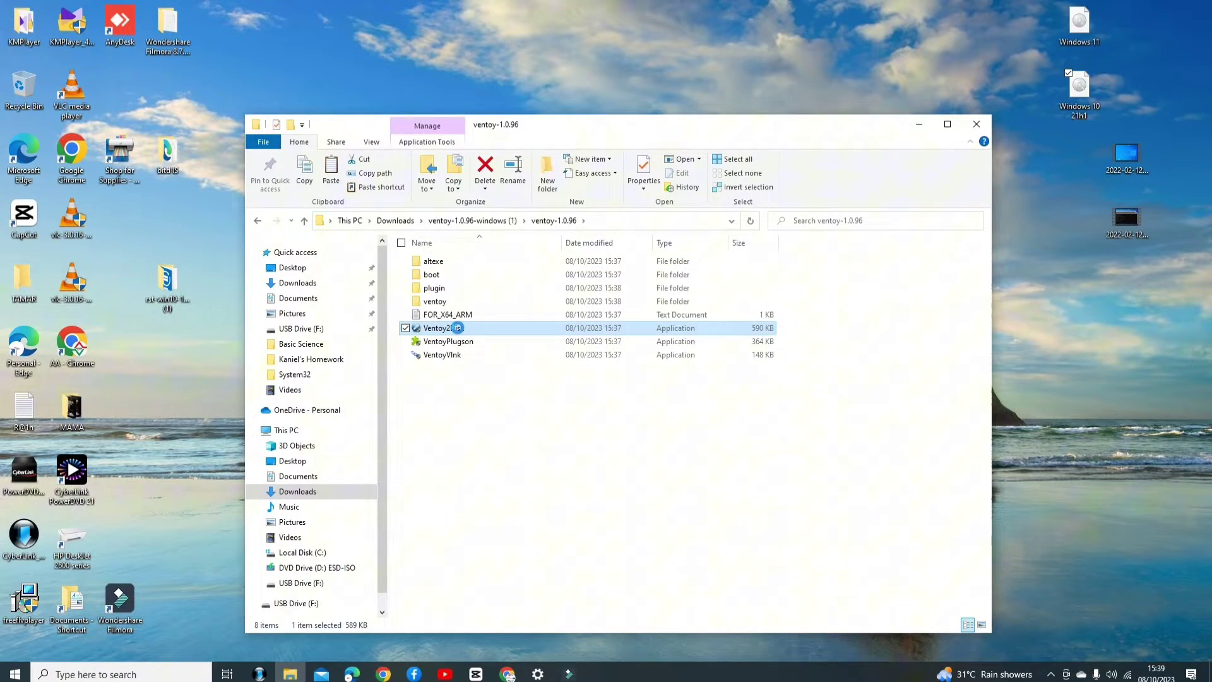
pyautogui.rightClick(447, 328)
pyautogui.click(486, 351)
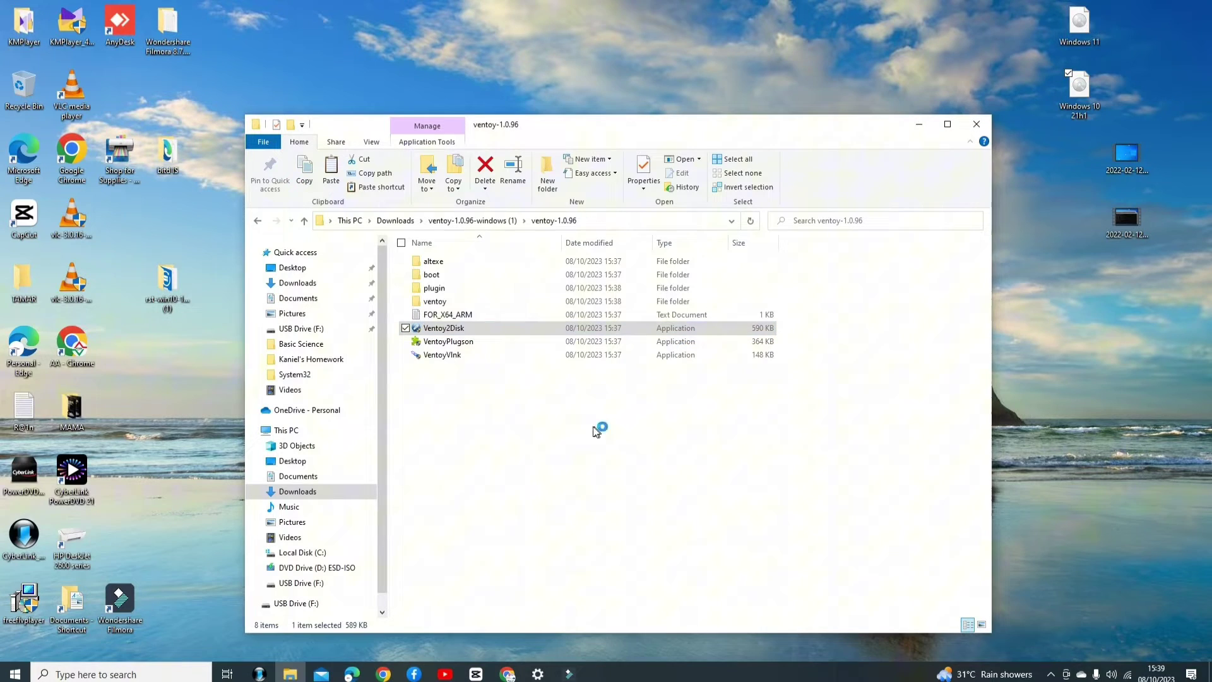
# - Install Ventoy on the F: SanDisk Ultra drive, accepting the format warnings, then close Ventoy2Disk
pyautogui.click(919, 126)
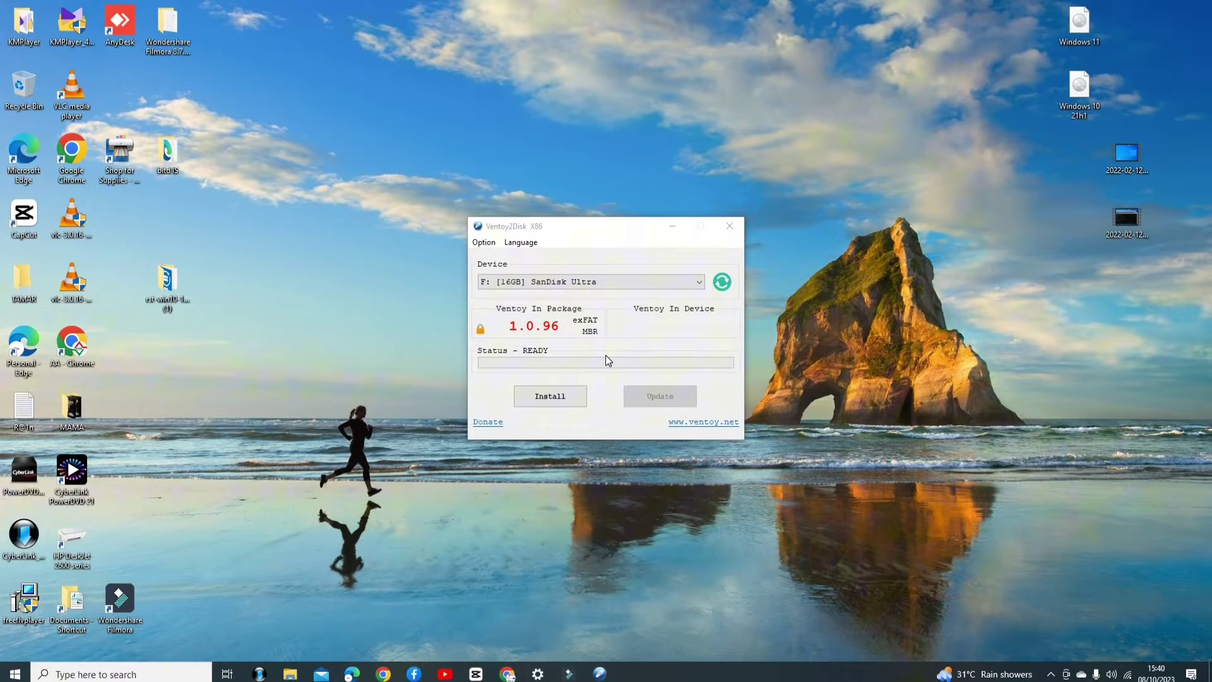
pyautogui.click(682, 281)
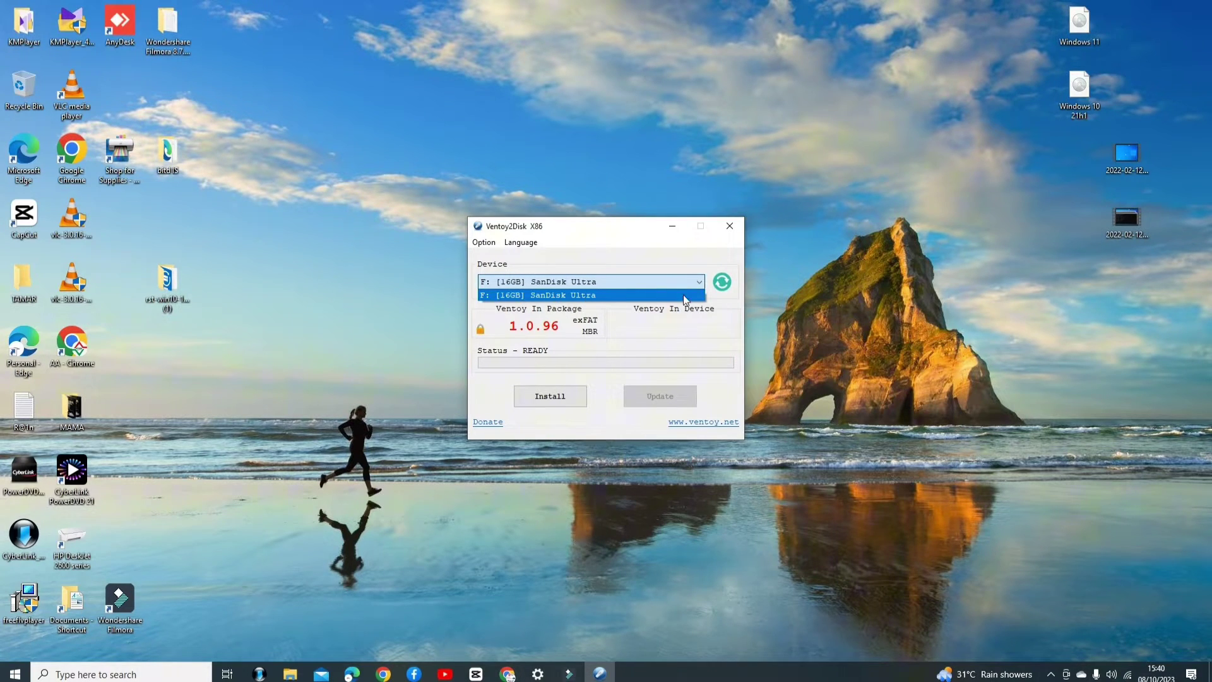
pyautogui.click(684, 294)
pyautogui.click(559, 397)
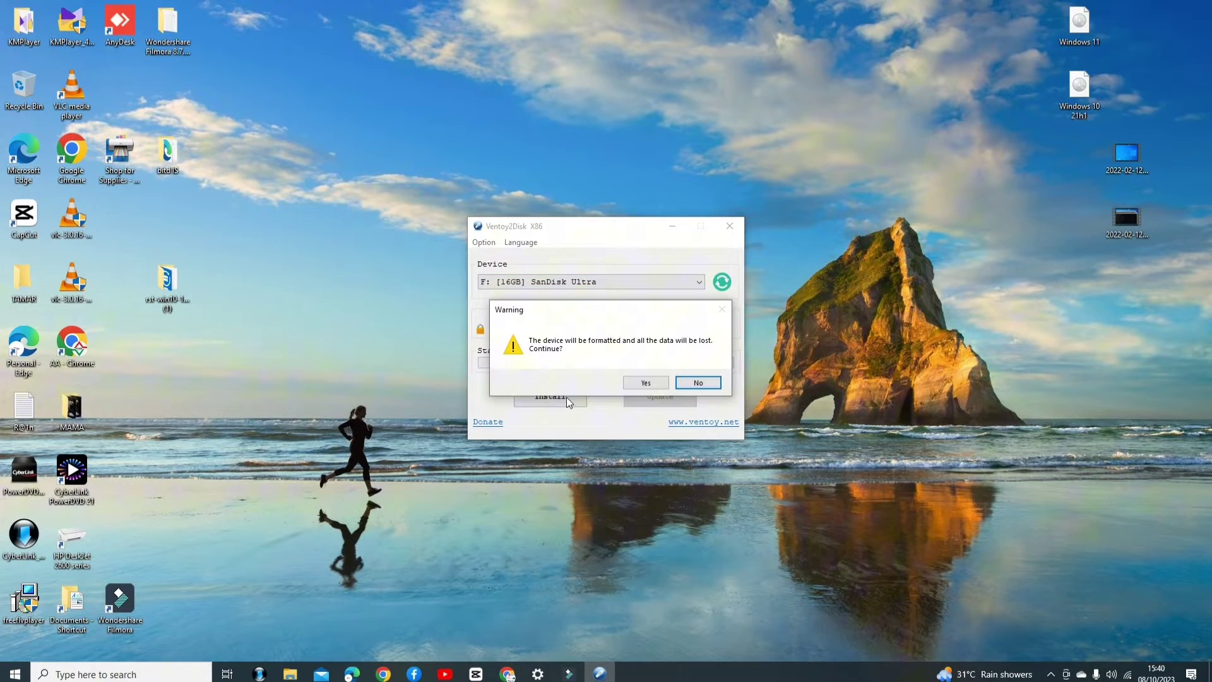
pyautogui.click(645, 381)
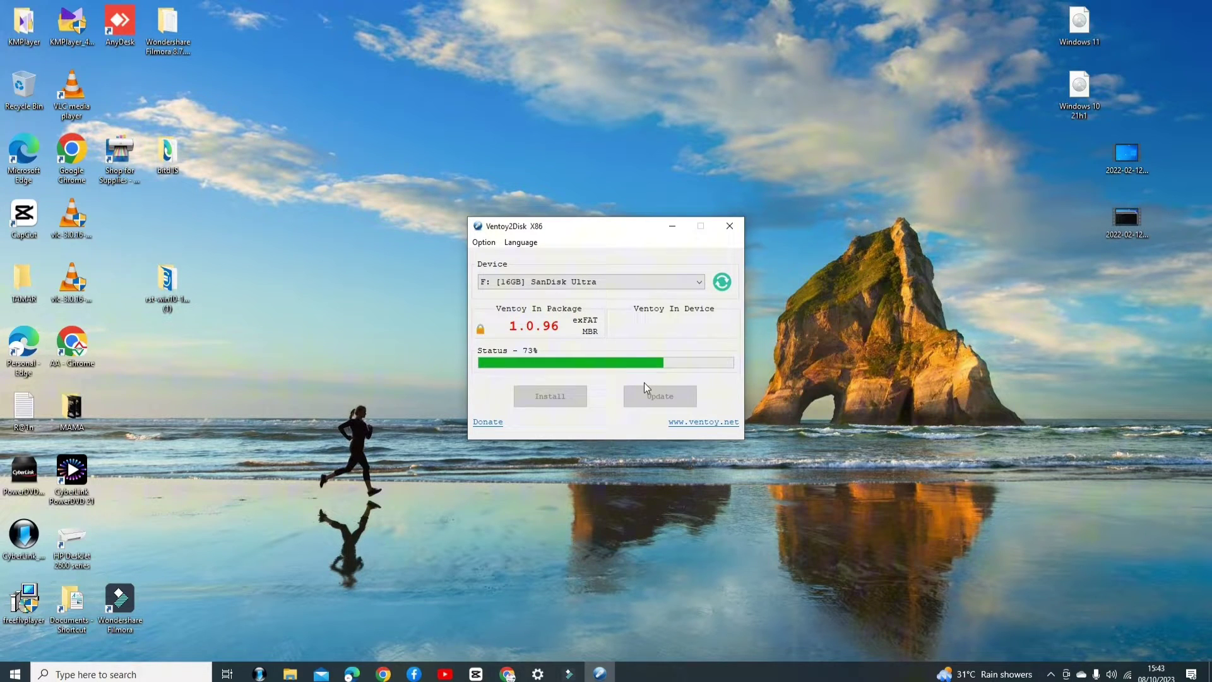
pyautogui.click(690, 381)
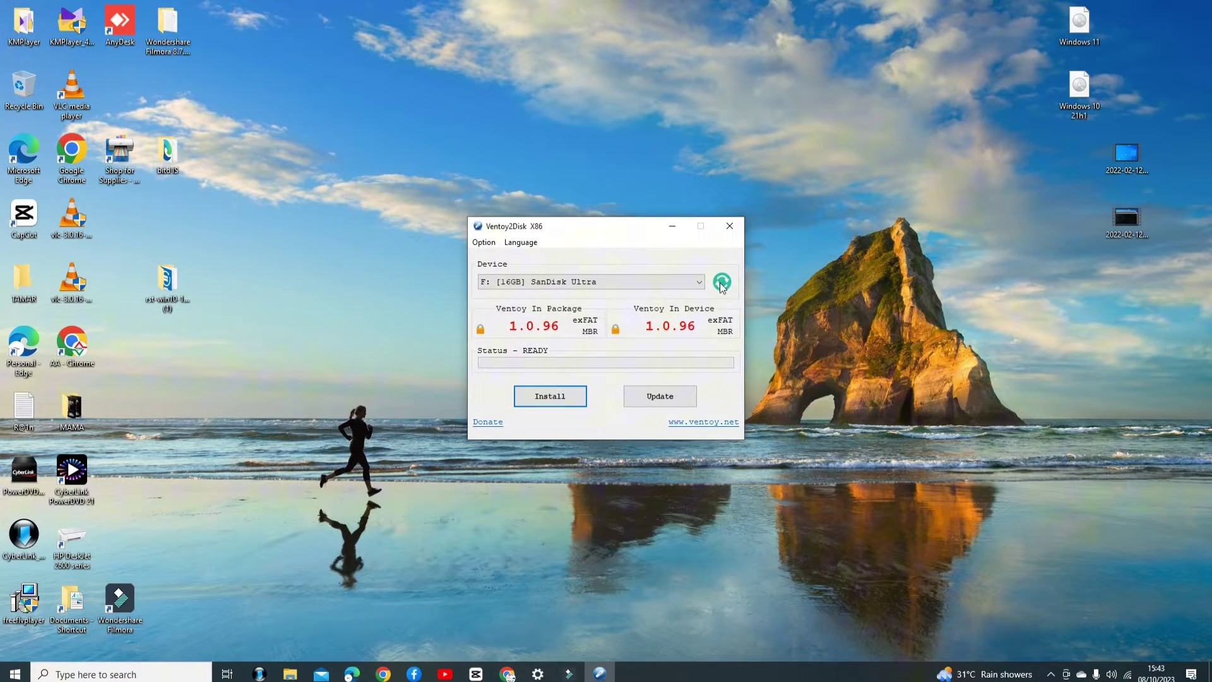
pyautogui.click(739, 225)
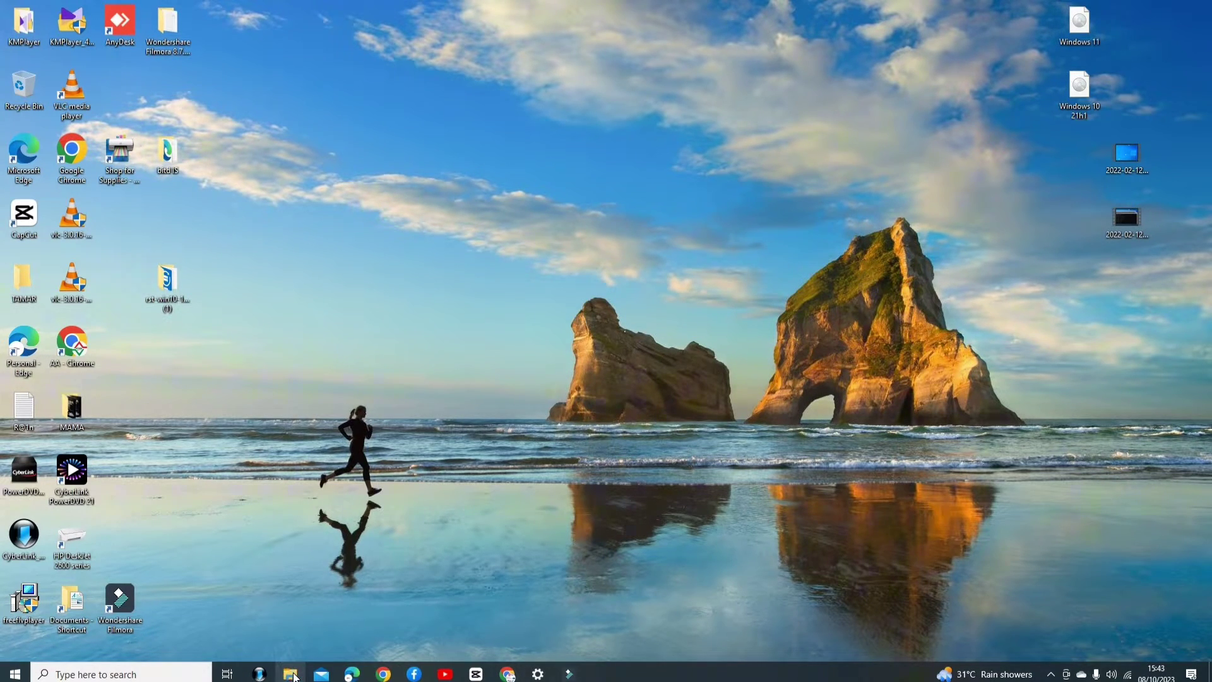
# - Open the empty Ventoy (F:) drive from This PC in File Explorer
pyautogui.click(292, 675)
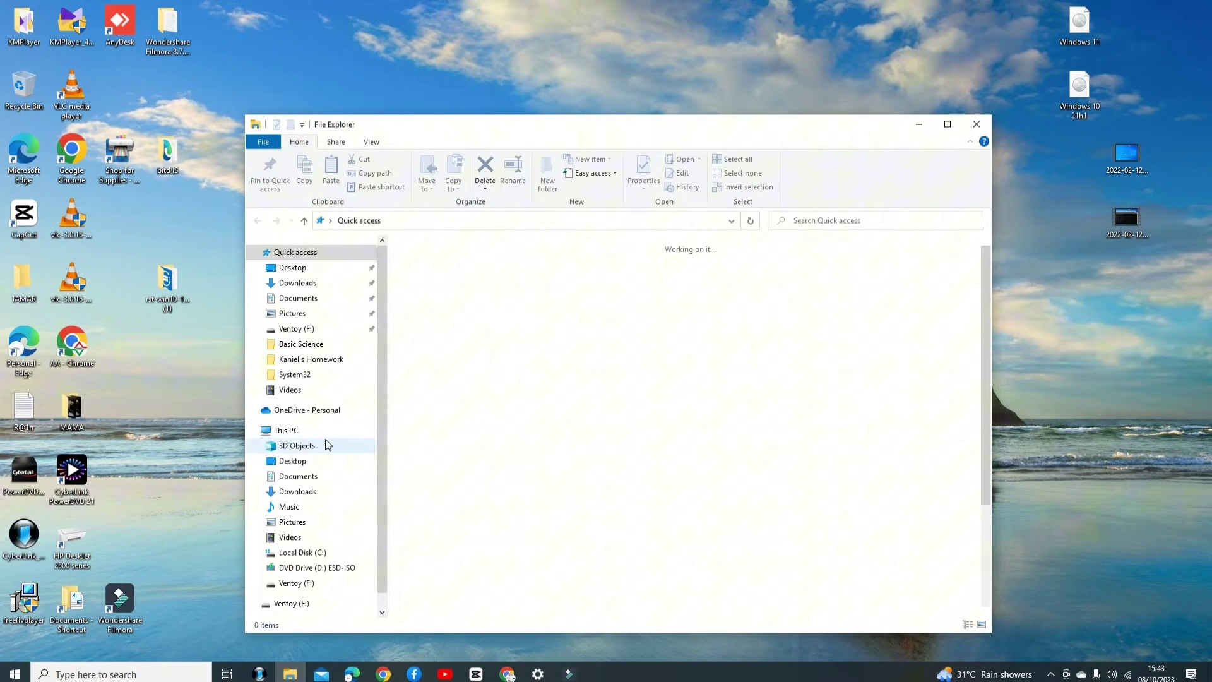
pyautogui.click(317, 435)
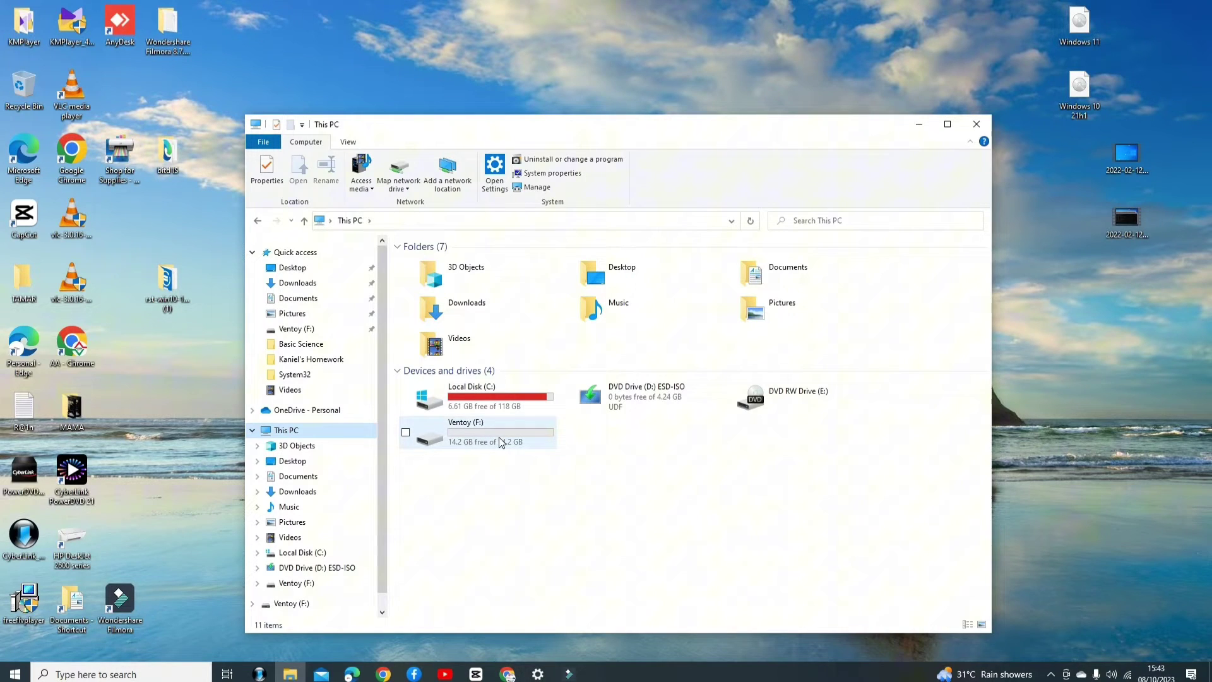
pyautogui.moveTo(502, 433)
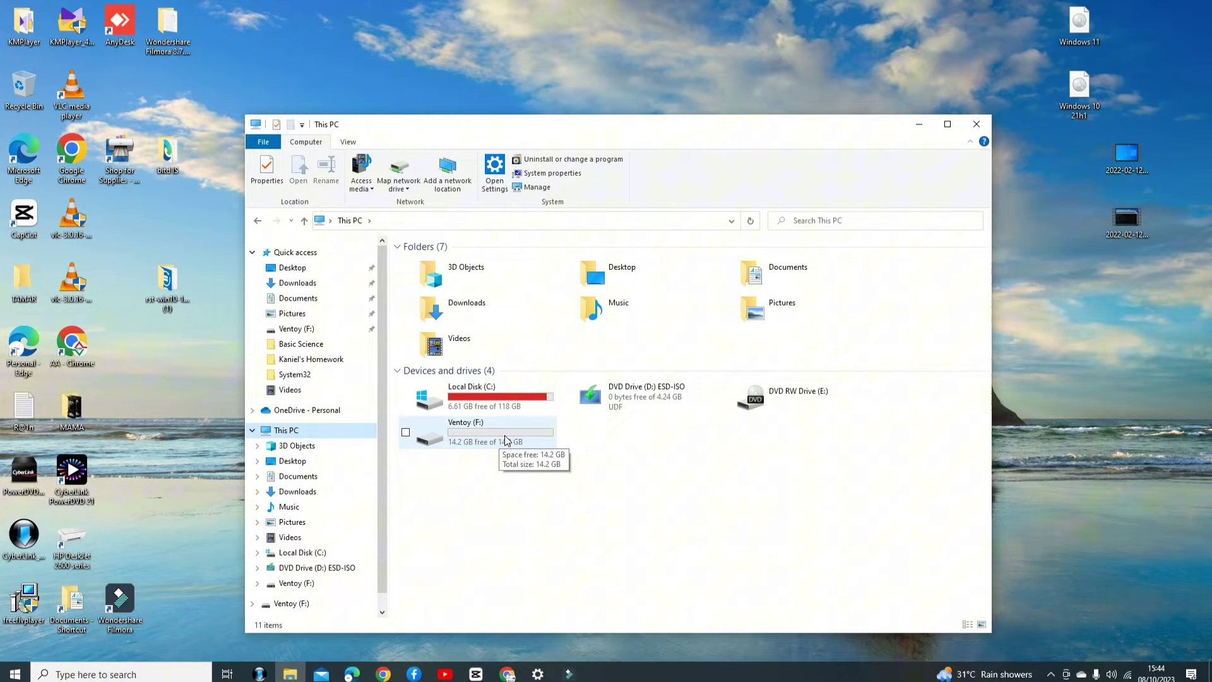
pyautogui.click(506, 441)
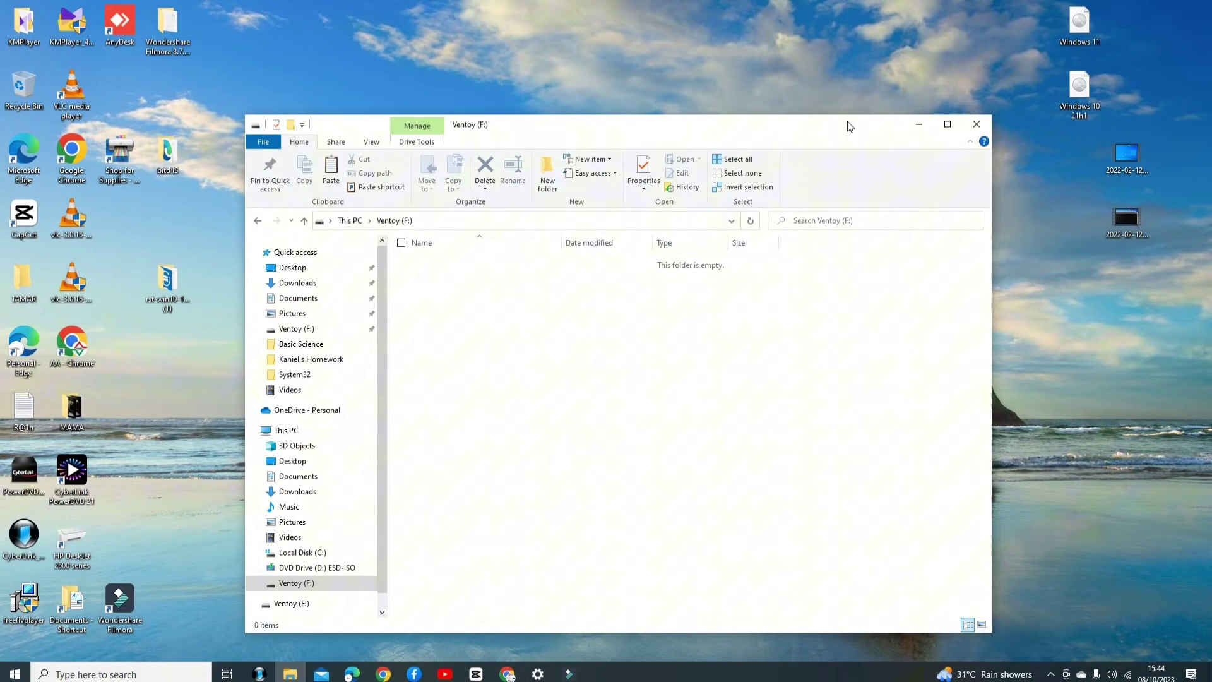
# - Drag both Windows 10 and 11 ISOs from the desktop onto Ventoy (F:) and monitor the copy
pyautogui.click(1078, 25)
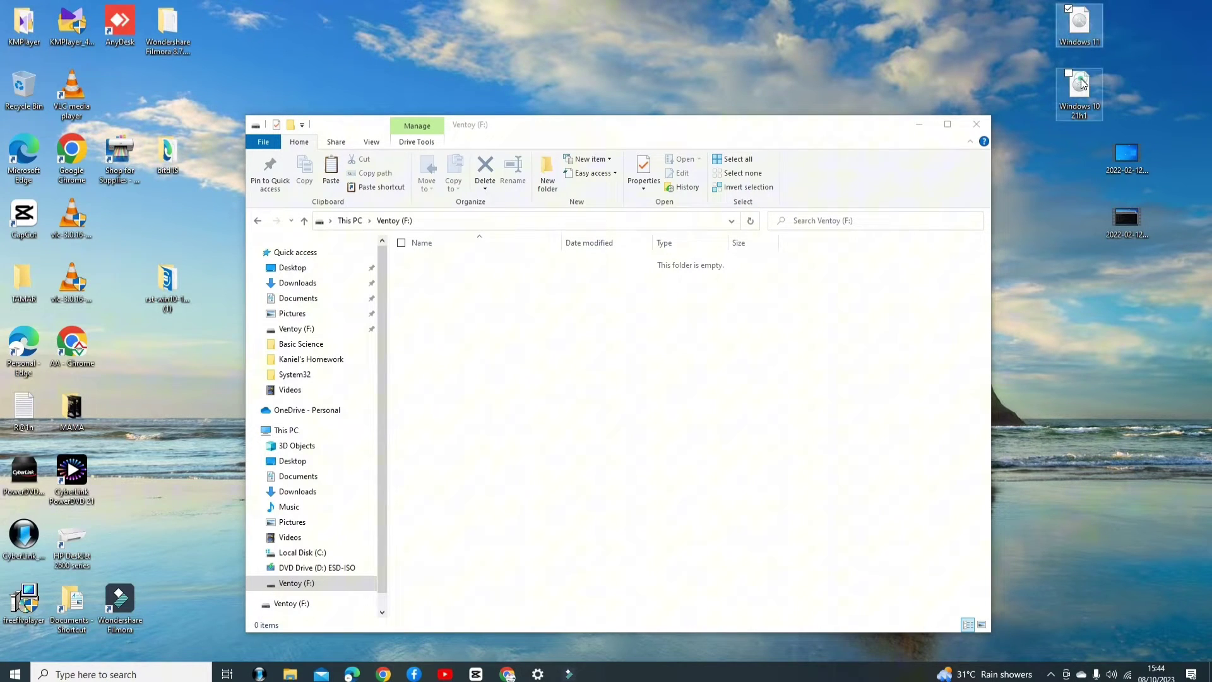
pyautogui.click(1081, 83)
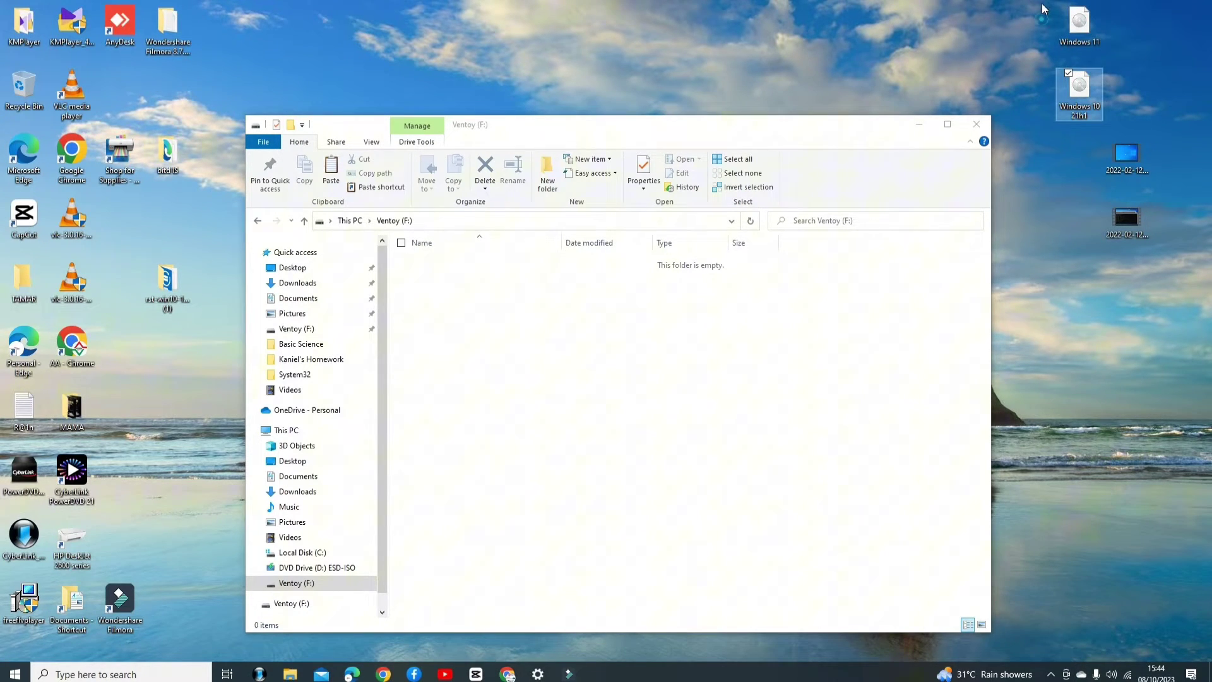
pyautogui.moveTo(1042, 5); pyautogui.dragTo(1094, 107)
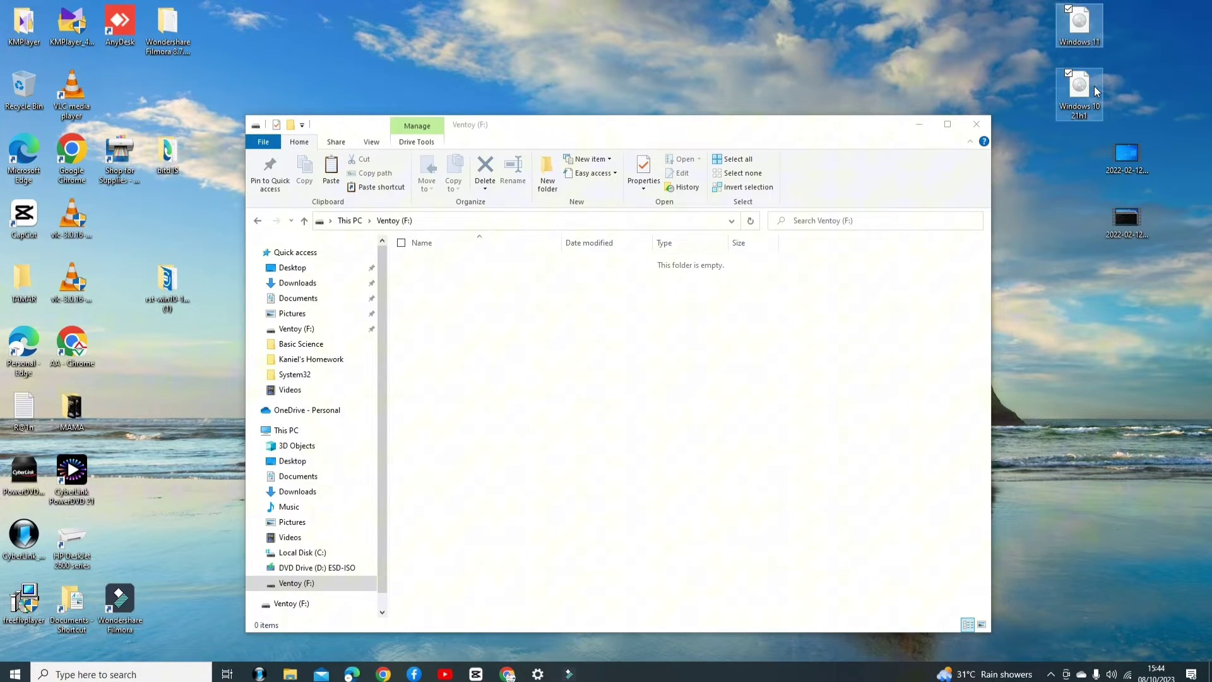
pyautogui.moveTo(1082, 87)
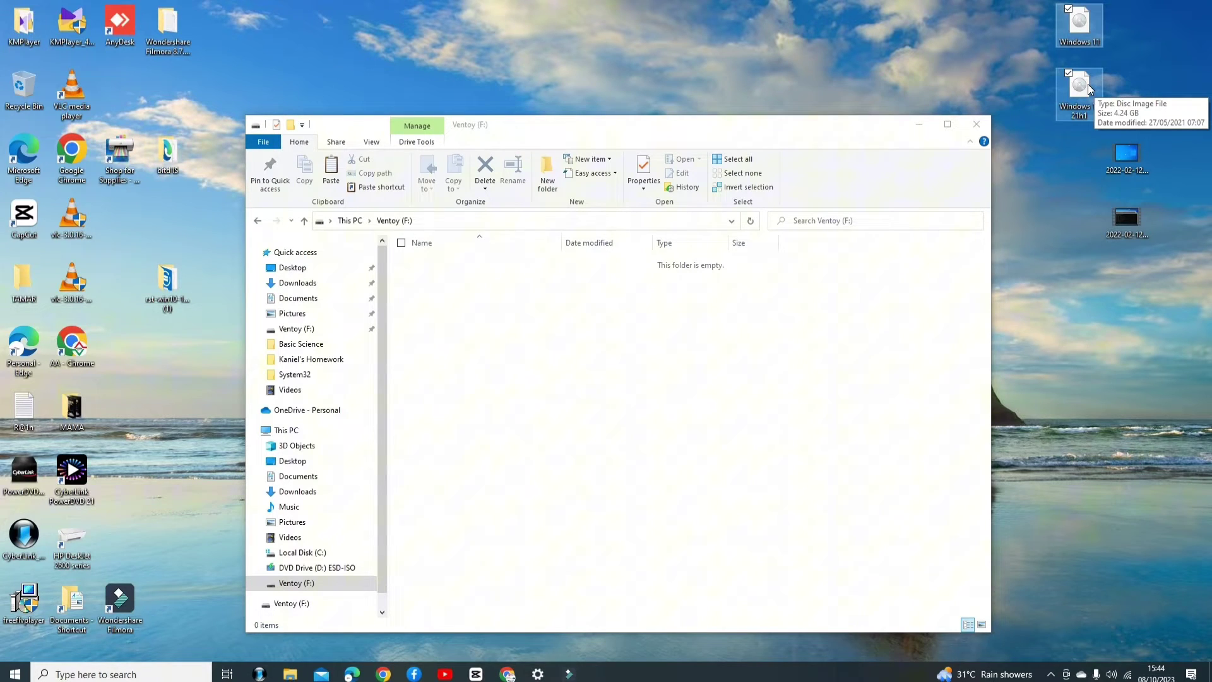
pyautogui.moveTo(1089, 84)
pyautogui.mouseDown()
pyautogui.moveTo(523, 354)
pyautogui.moveTo(499, 344)
pyautogui.mouseUp()
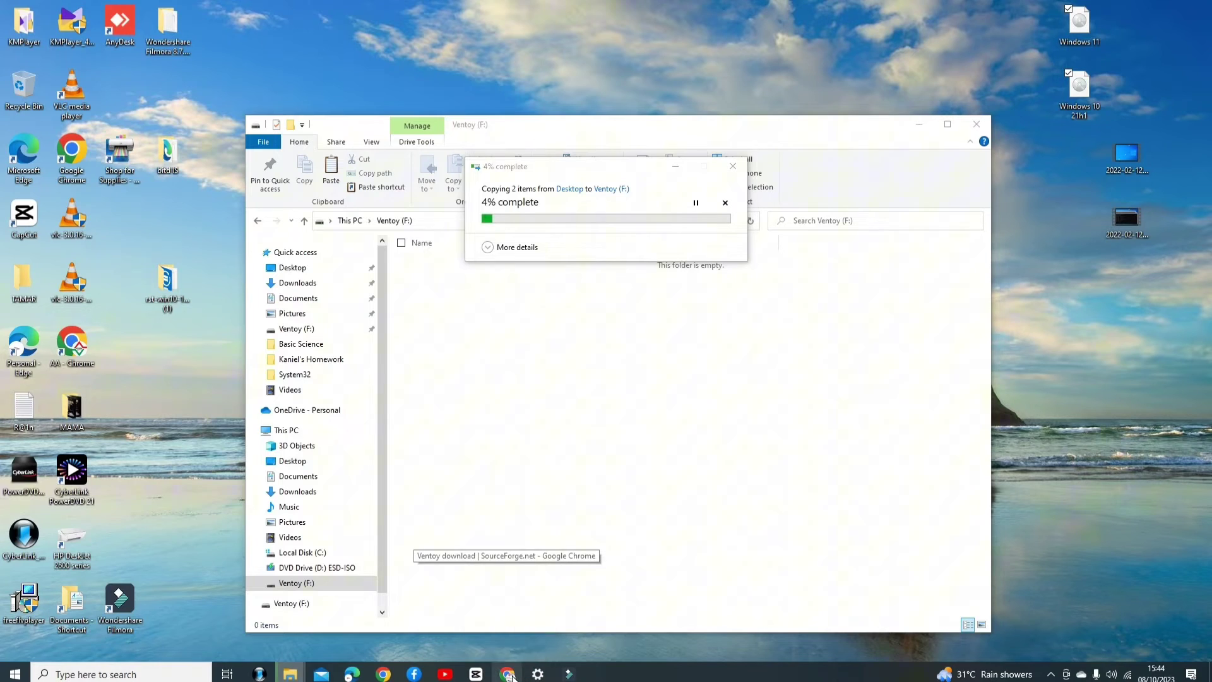
pyautogui.click(509, 675)
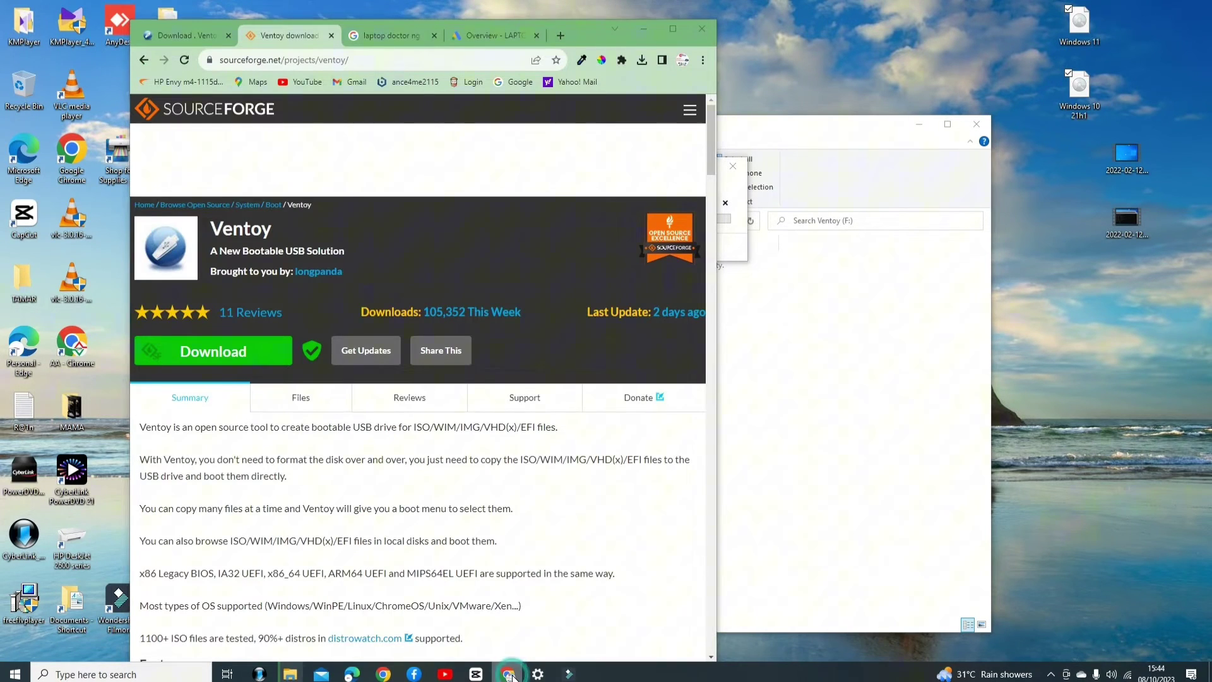
pyautogui.click(508, 674)
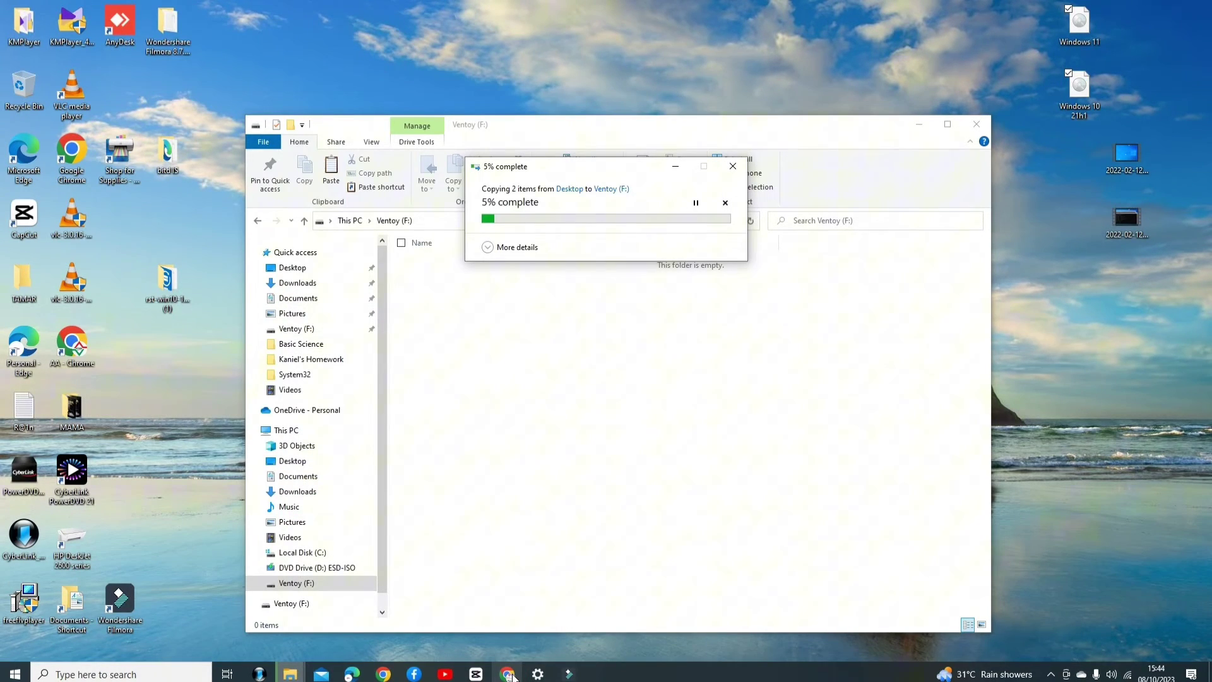